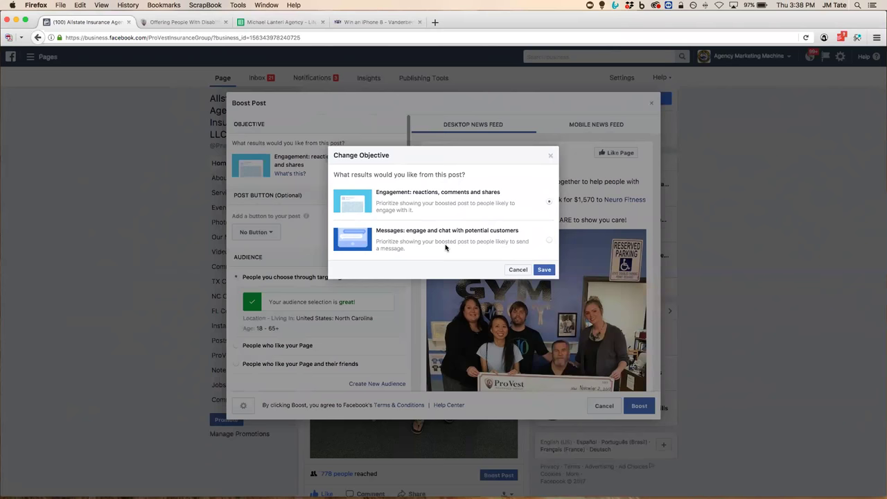
Dismiss the objective change and add a Learn More button to the boosted post.
left_click(517, 271)
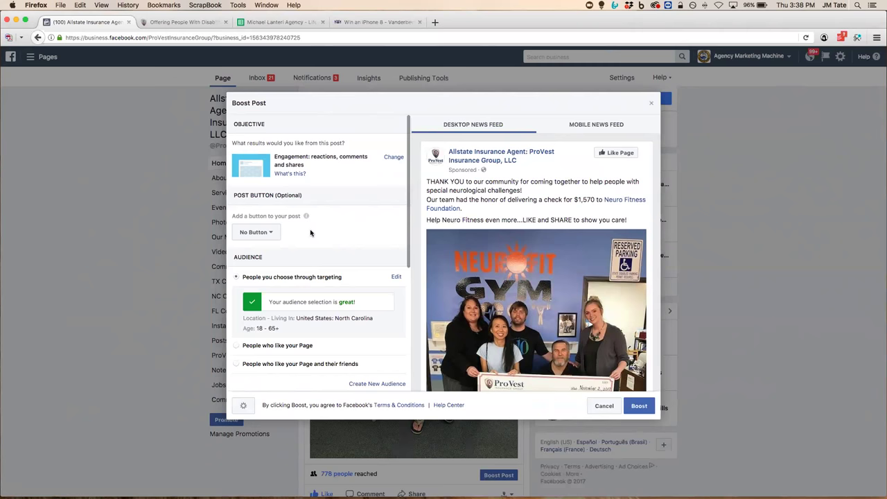
left_click(273, 233)
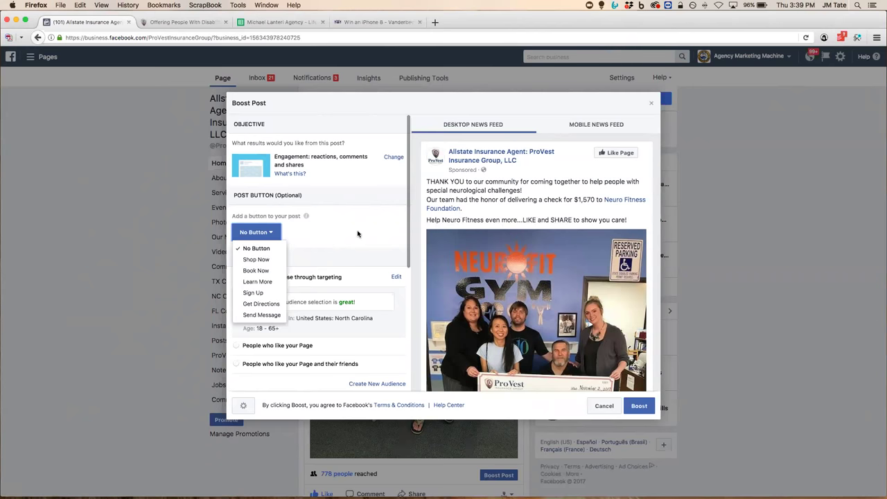
left_click(267, 281)
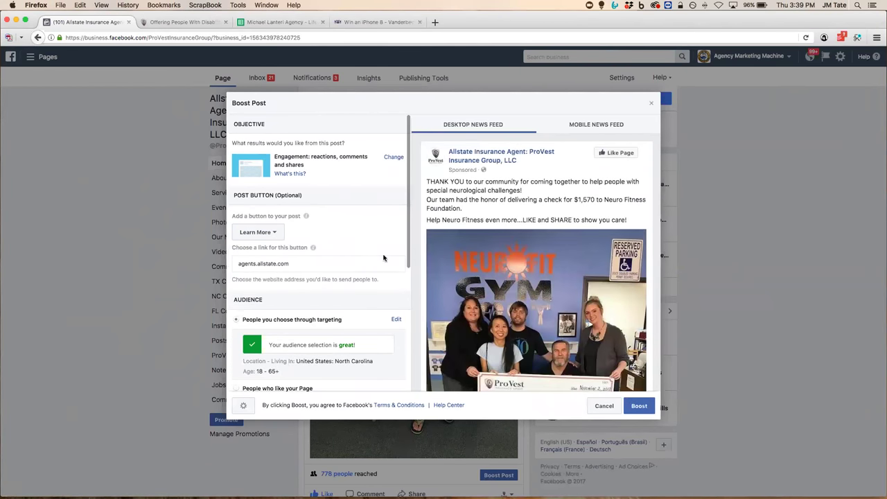
scroll(555, 351, "down", 5)
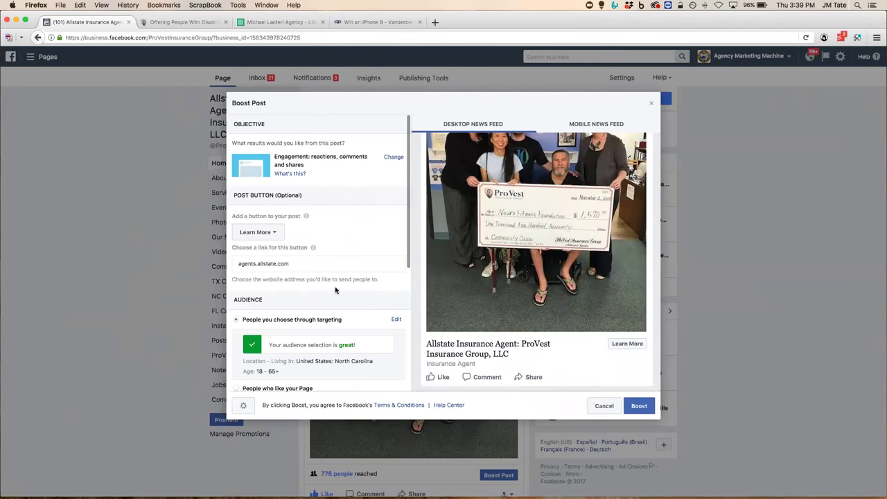
Review the ProVest cause page "Offering People With Disabilities A Chance To Workout And Recover" and copy its web address.
left_click(177, 24)
mouse_move(488, 175)
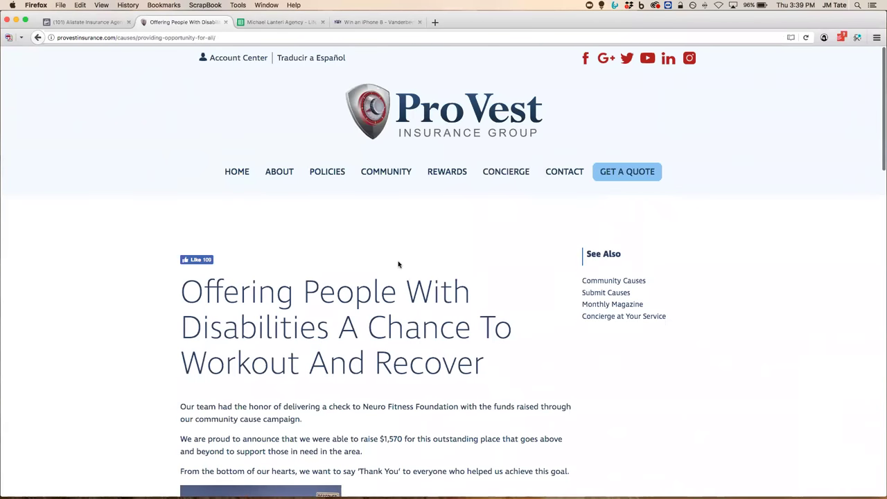
scroll(400, 263, "down", 2)
scroll(399, 262, "down", 2)
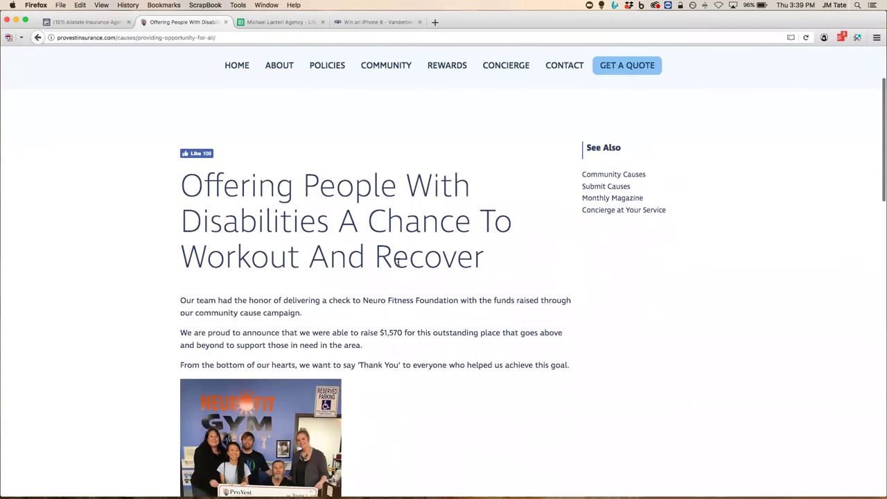
scroll(398, 262, "down", 10)
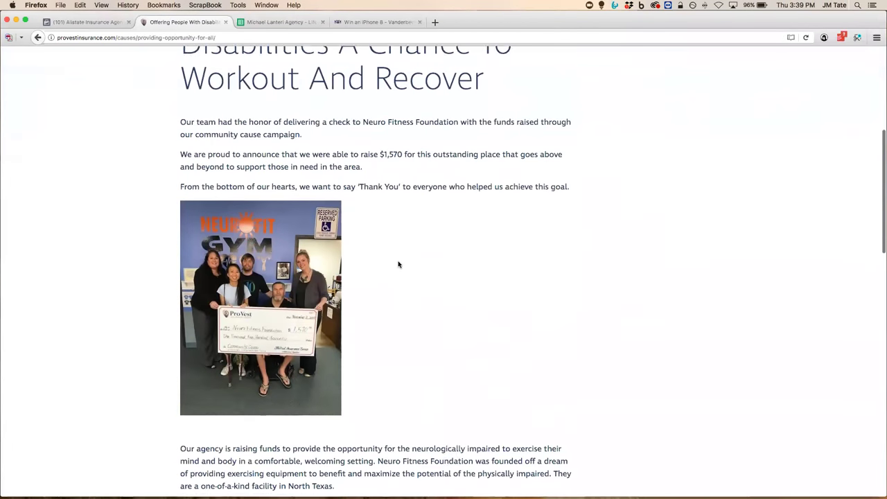
scroll(399, 264, "down", 6)
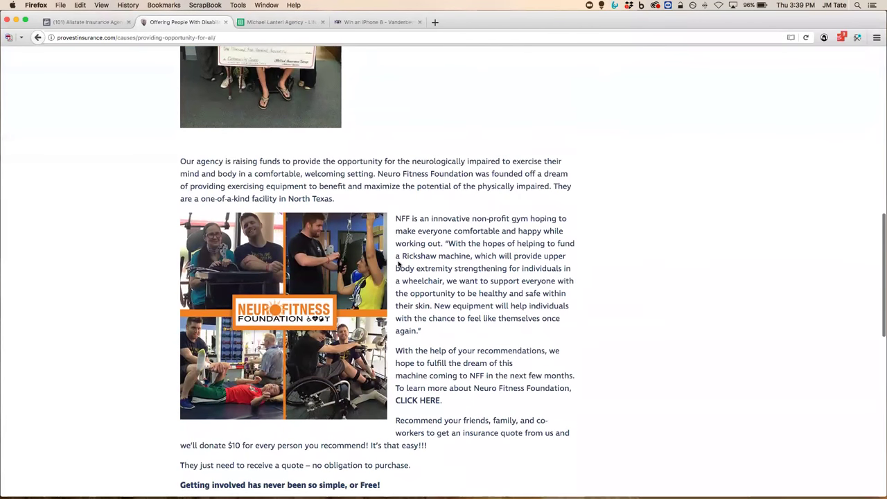
scroll(399, 262, "up", 18)
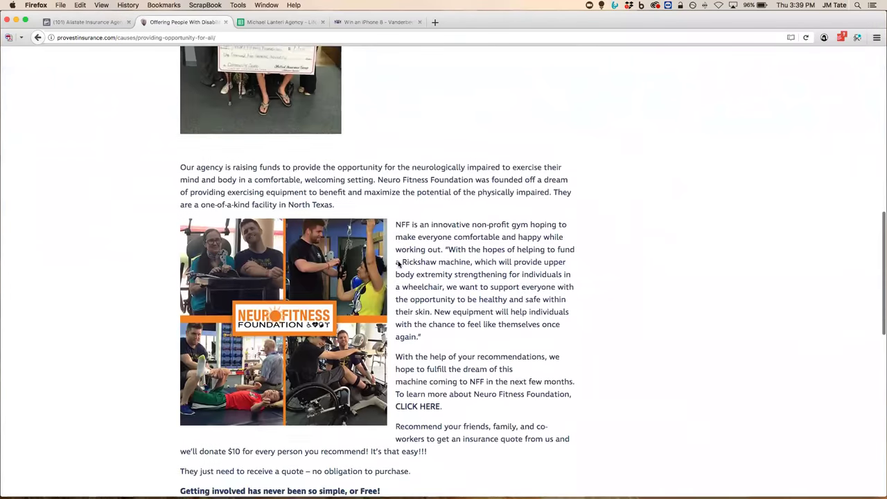
left_click(178, 38)
key("super+c")
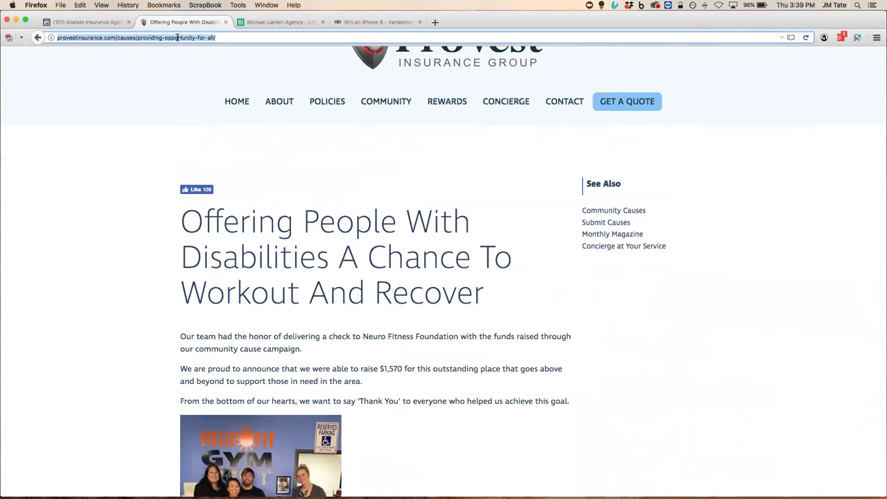
left_click(84, 21)
double_click(294, 264)
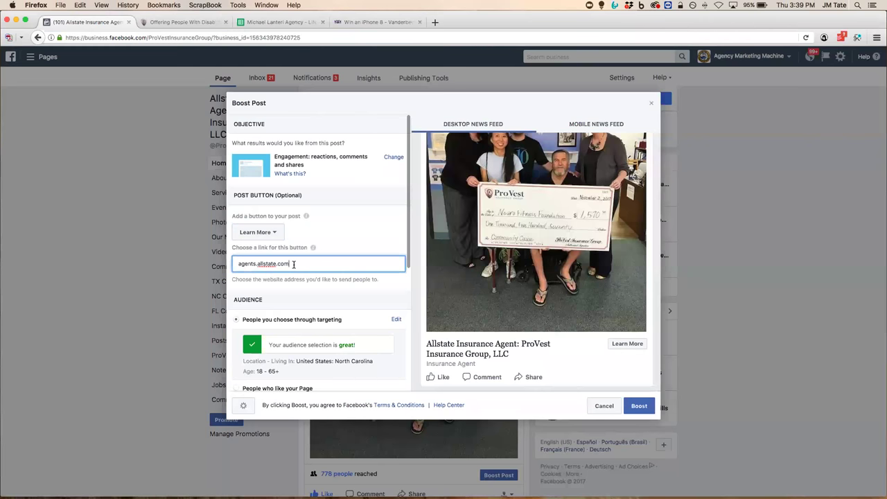
left_click_drag(293, 264, 231, 262)
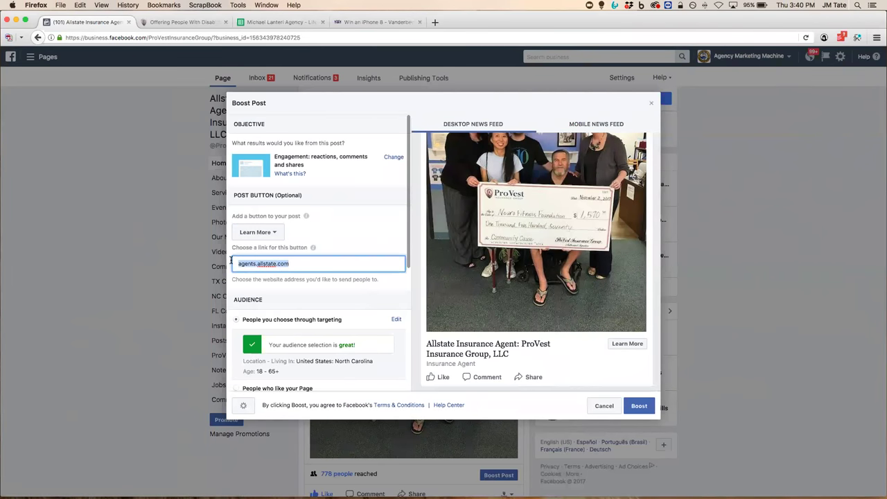
key("BackSpace")
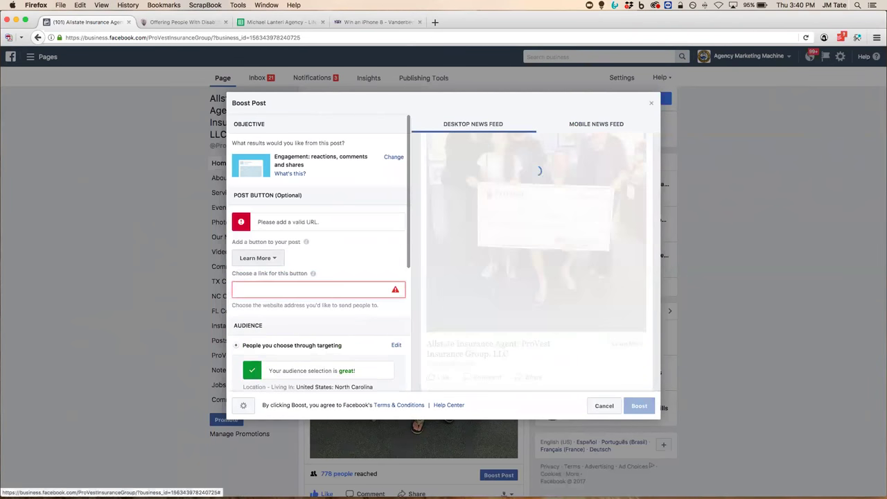
key("super+v")
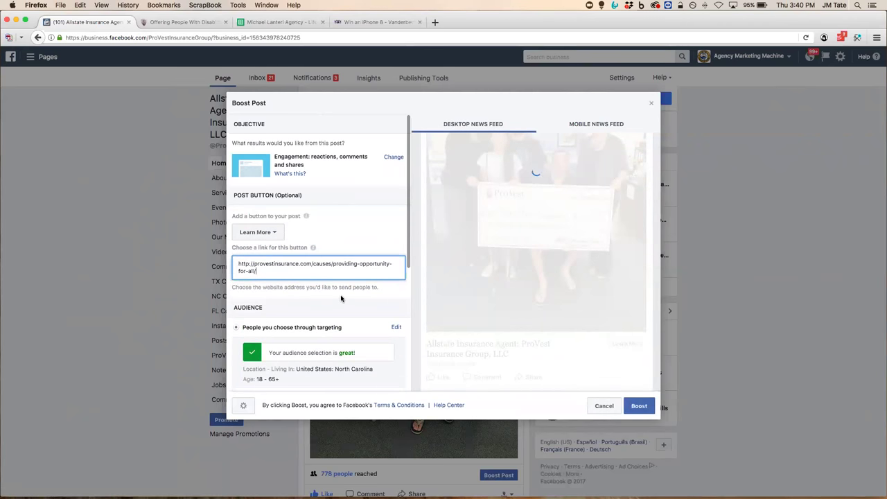
left_click(381, 293)
Edit the audience chosen through targeting and set its minimum age to 26.
scroll(381, 293, "down", 3)
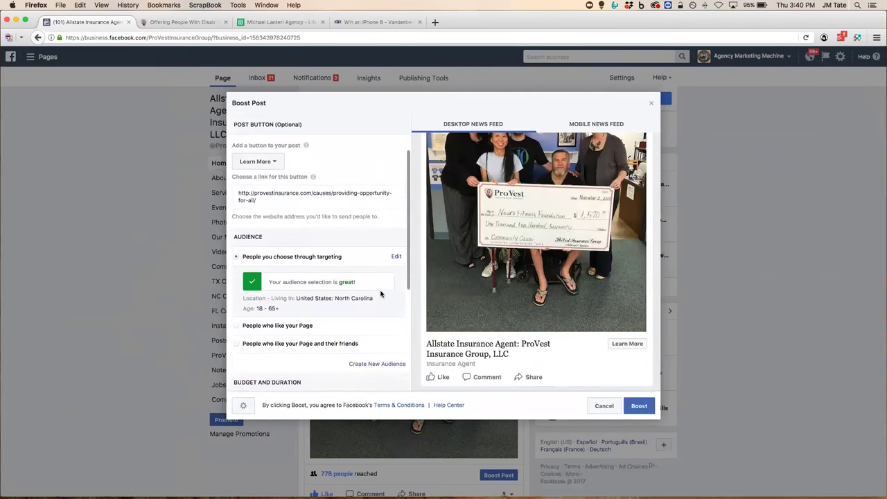
scroll(381, 294, "down", 1)
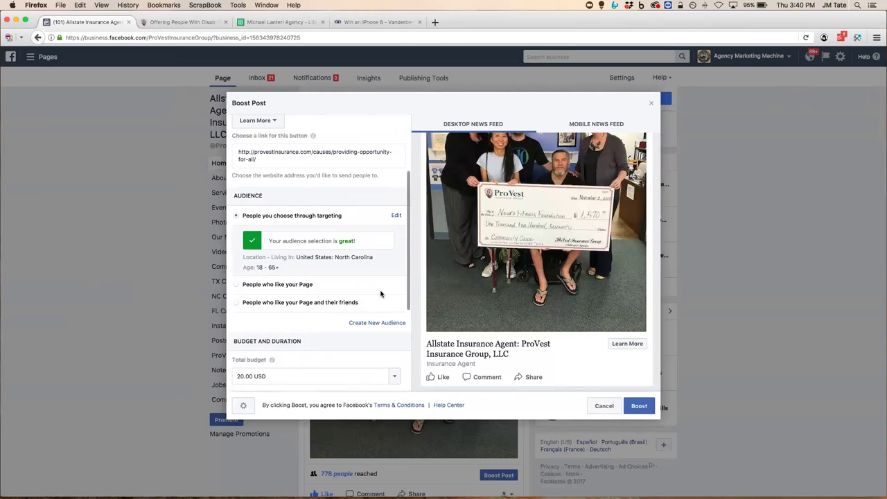
left_click(396, 216)
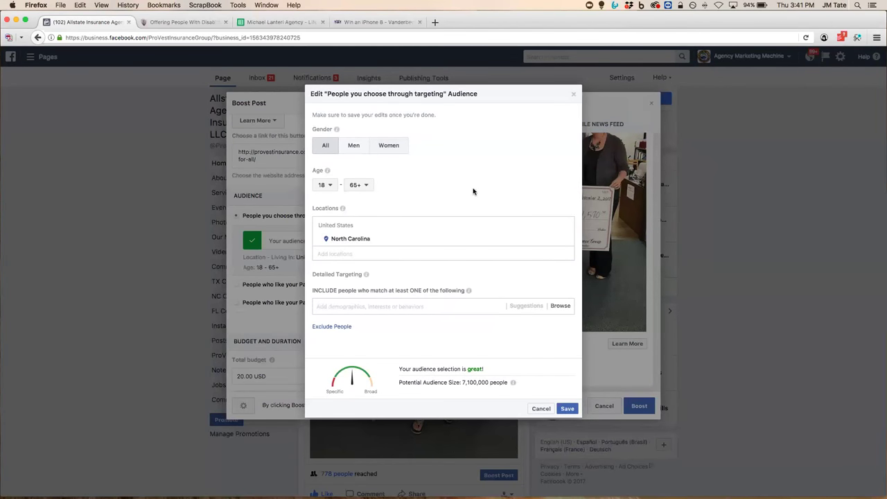
left_click(330, 186)
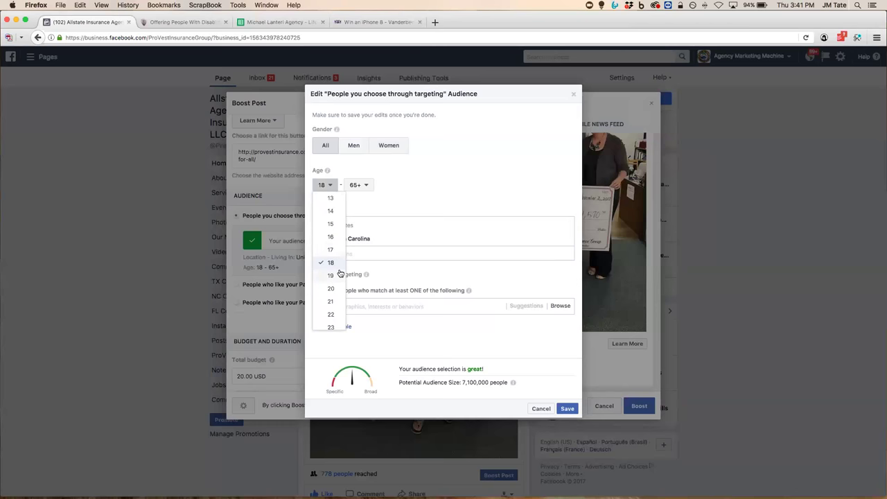
scroll(335, 275, "down", 1)
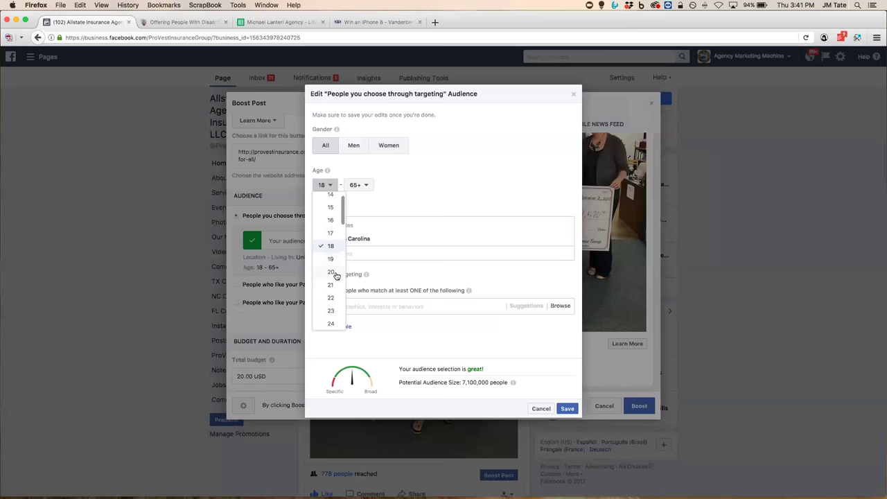
scroll(335, 275, "down", 3)
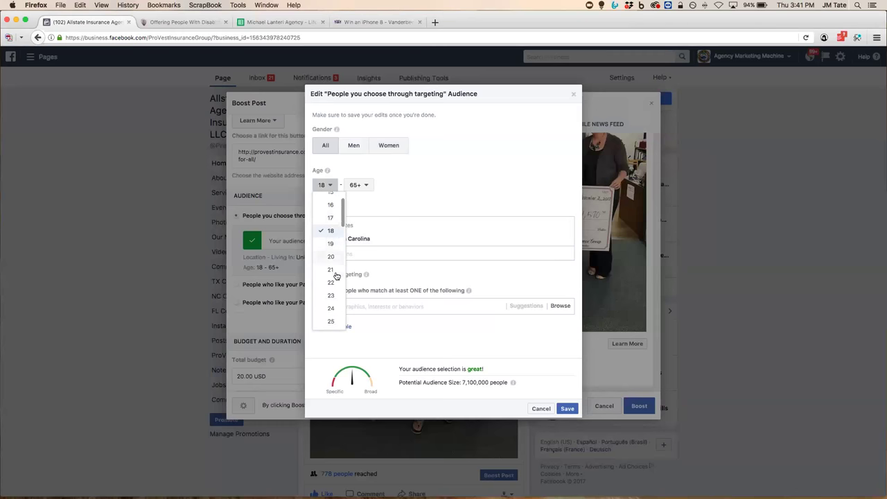
scroll(335, 276, "down", 2)
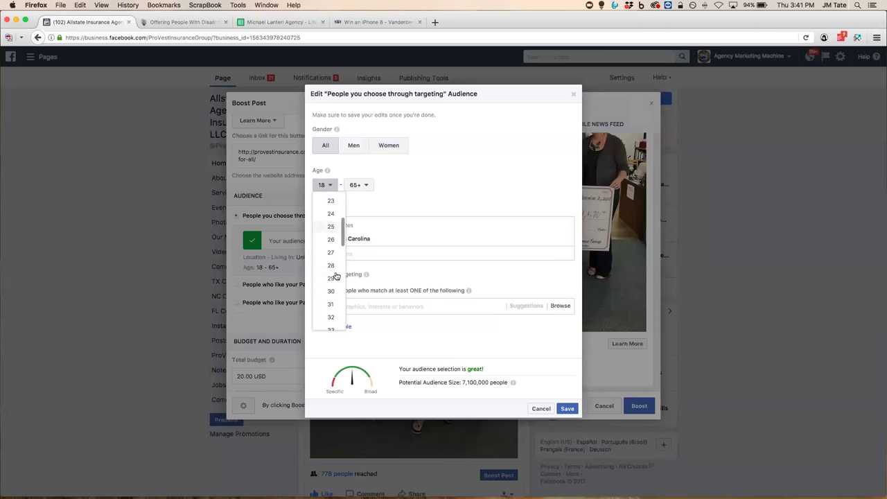
scroll(336, 276, "down", 1)
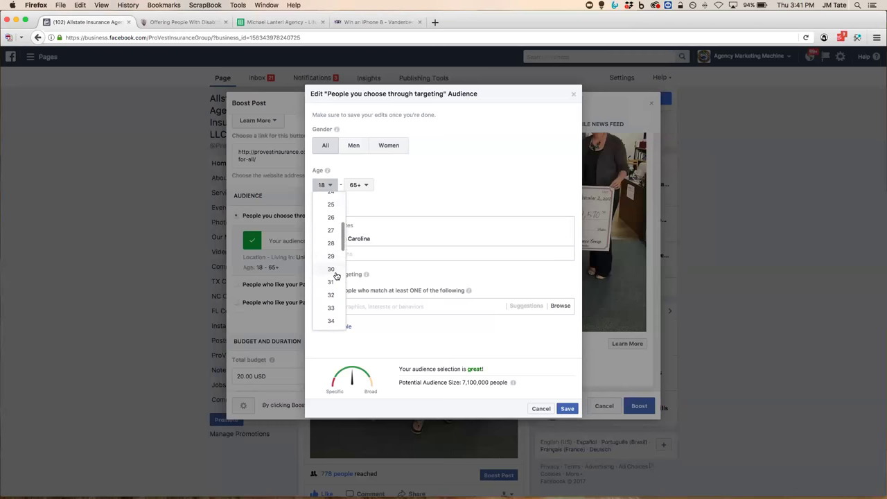
left_click(331, 219)
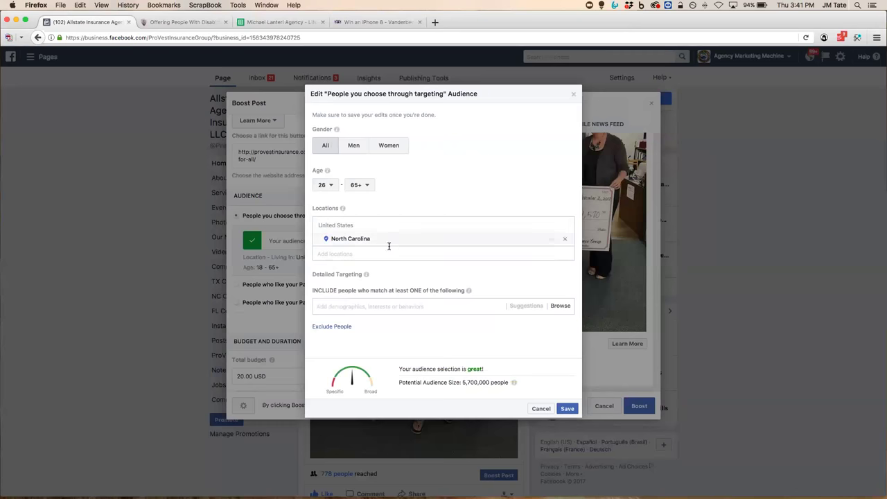
Change the audience location to the city of Raleigh, North Carolina, United States.
left_click(368, 251)
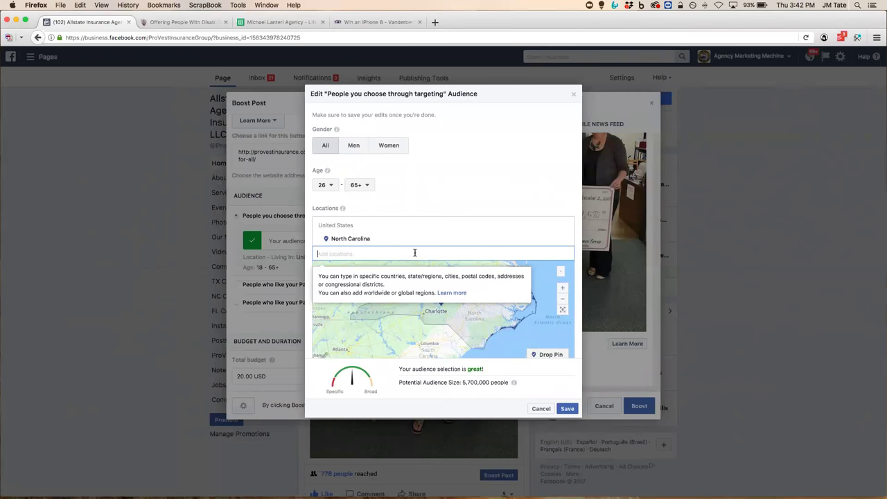
type("r")
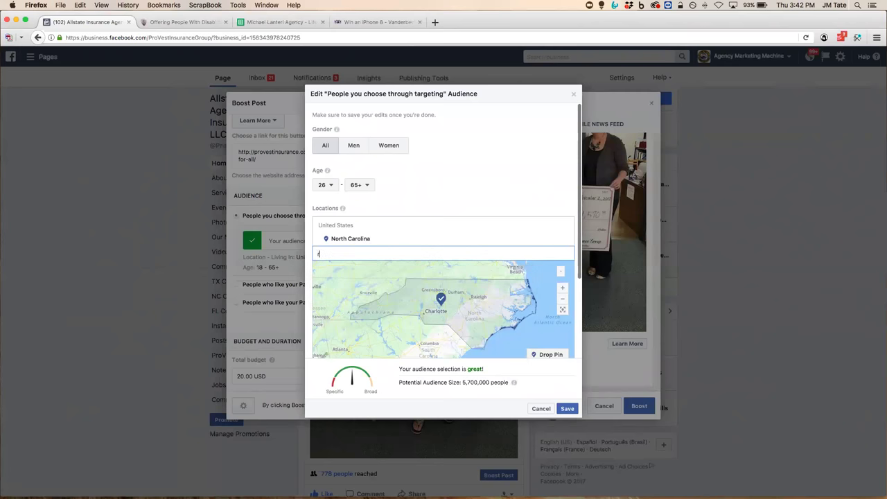
type("aleig")
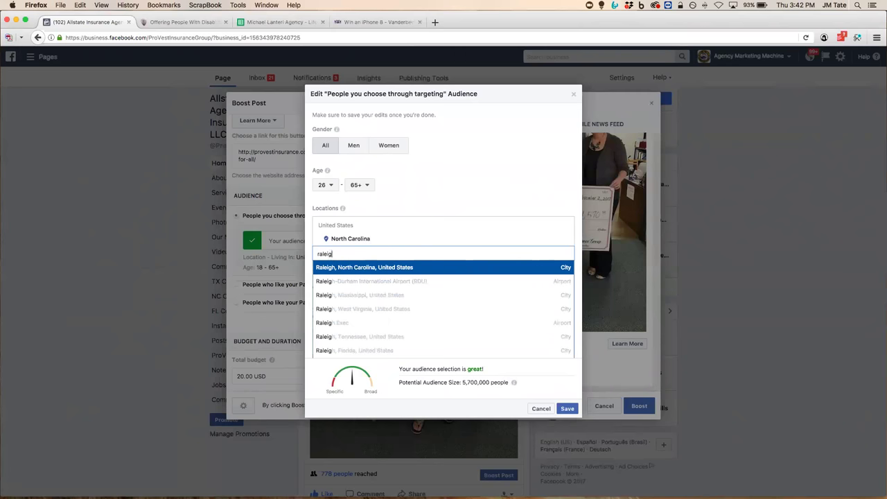
left_click(354, 266)
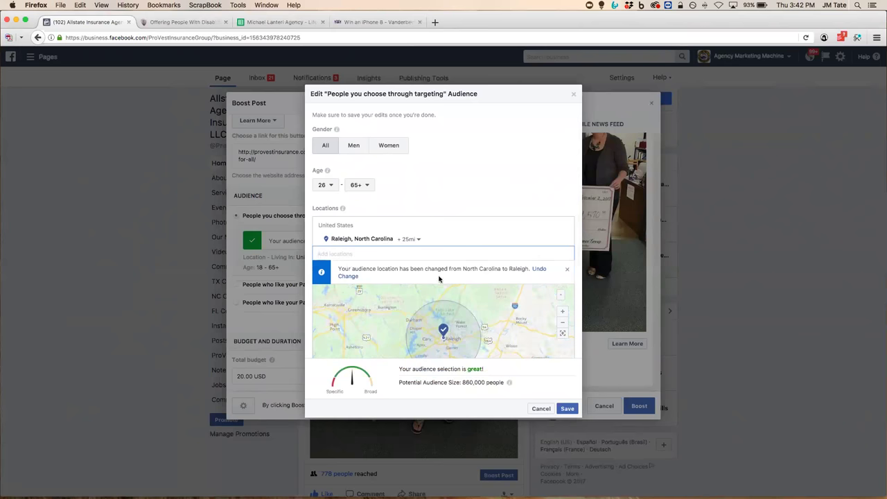
scroll(461, 287, "down", 1)
scroll(462, 287, "down", 3)
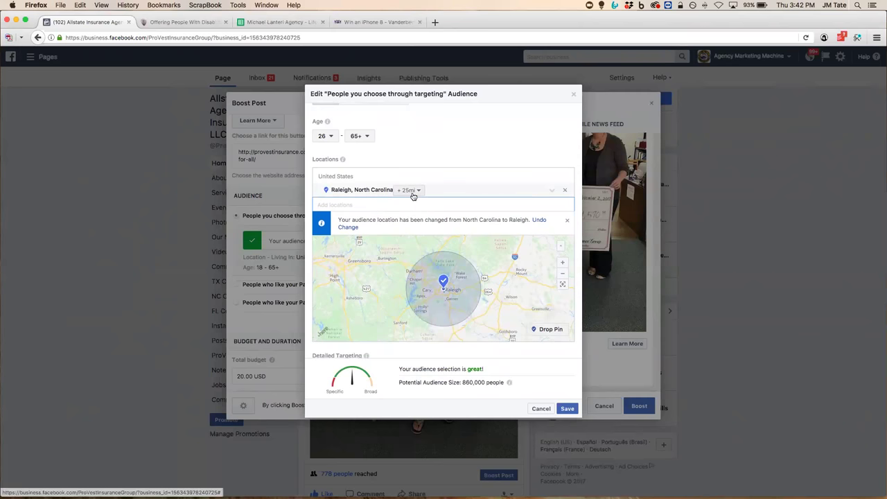
Browse the parent demographics in detailed targeting and include Parents (All).
scroll(462, 258, "down", 3)
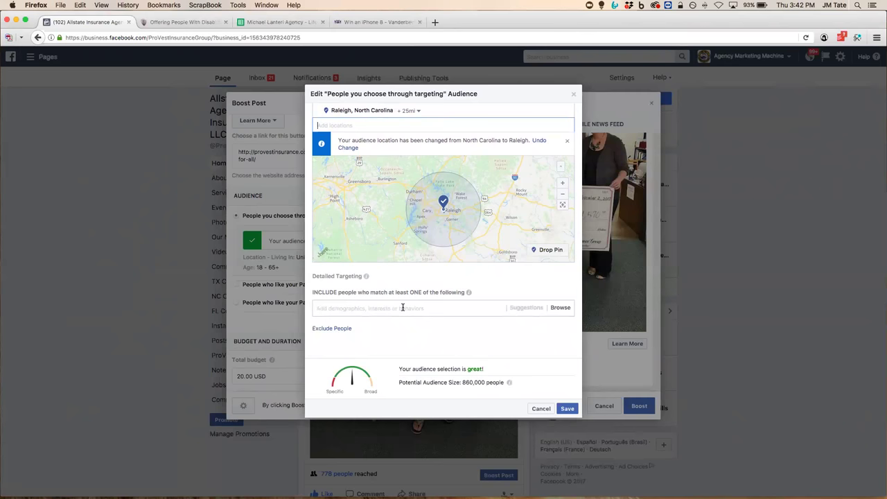
left_click(402, 307)
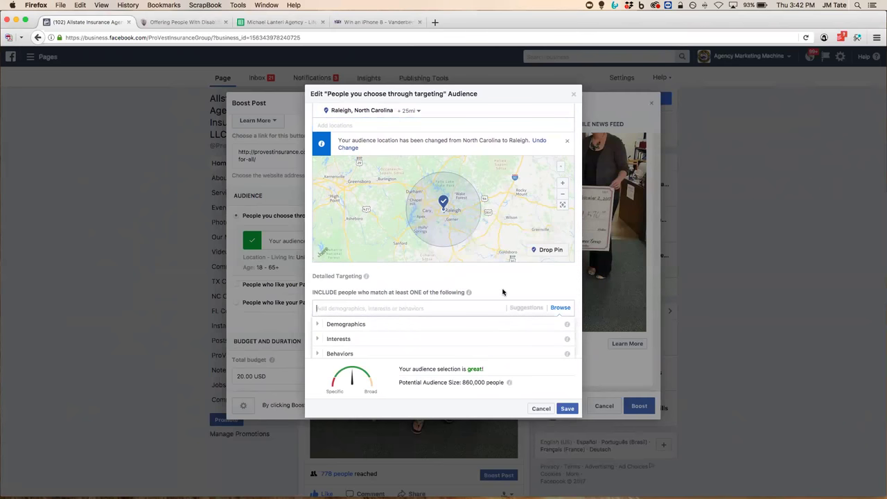
left_click(402, 324)
scroll(404, 332, "down", 2)
scroll(404, 332, "down", 1)
left_click(380, 346)
scroll(388, 346, "down", 1)
left_click(409, 338)
scroll(405, 339, "down", 3)
scroll(400, 339, "up", 3)
scroll(402, 340, "down", 3)
scroll(404, 341, "up", 1)
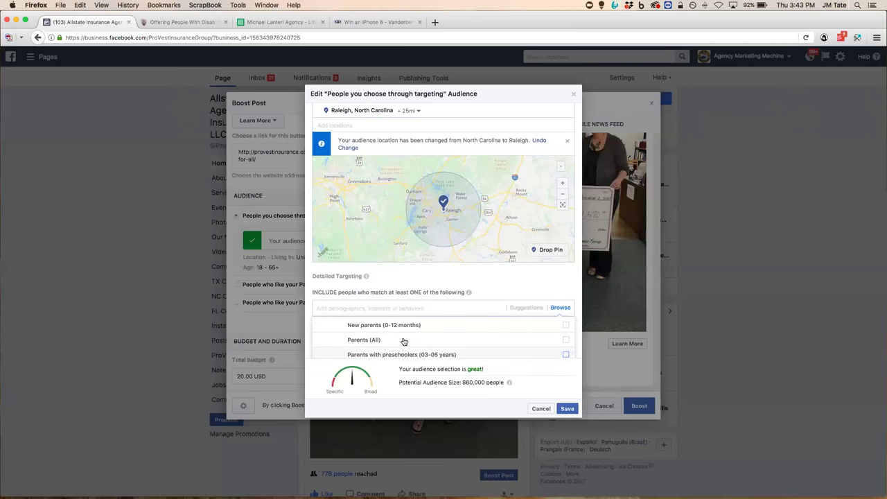
left_click(566, 342)
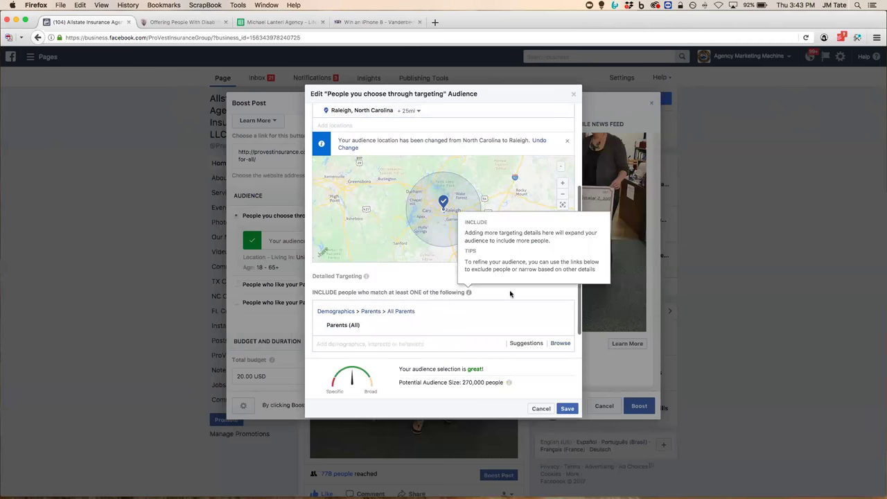
Remove Parents (All) from the included demographics in detailed targeting.
scroll(552, 289, "up", 3)
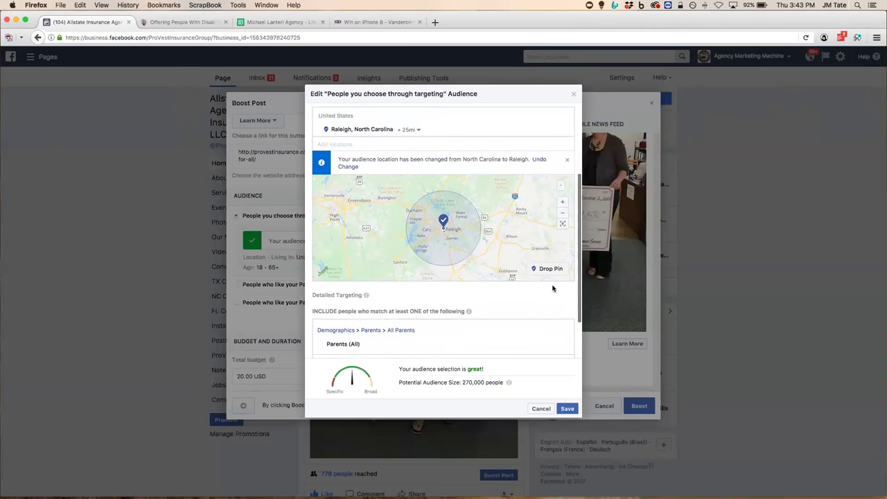
scroll(552, 290, "down", 3)
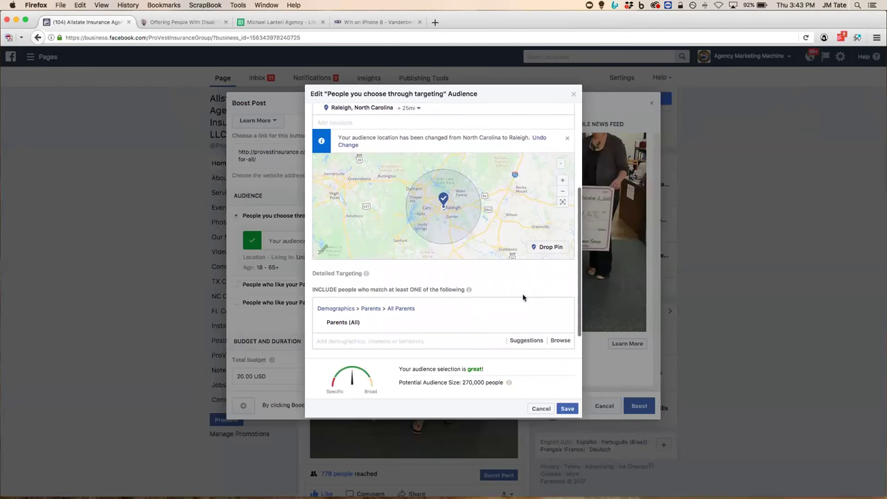
left_click(560, 320)
Search detailed targeting for homeowners and include the Homeowners demographic under Home Ownership.
left_click(363, 307)
type("h")
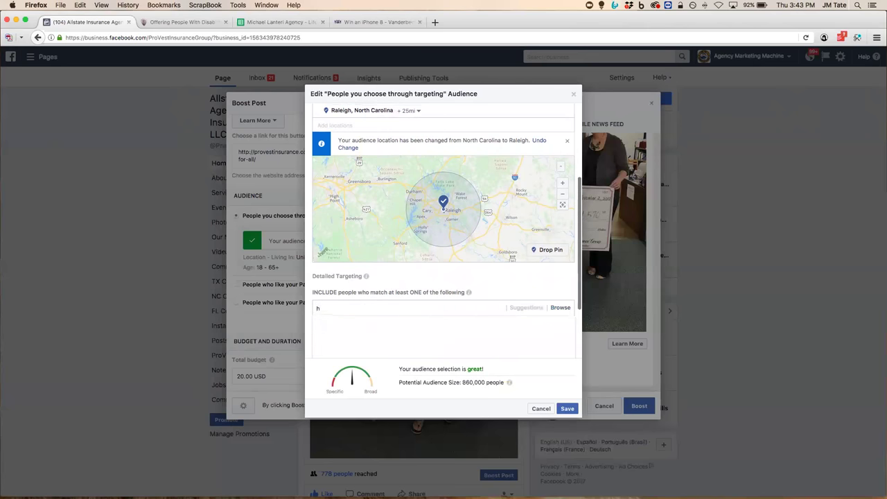
type("omeow")
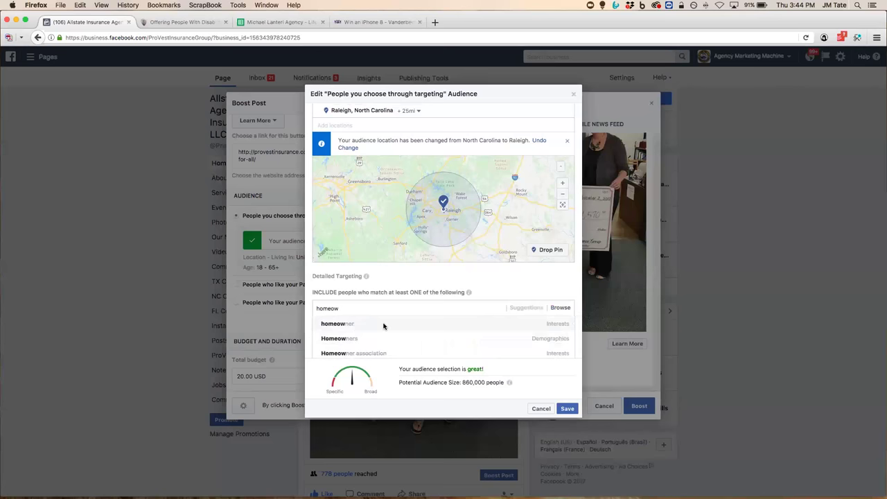
scroll(416, 340, "down", 1)
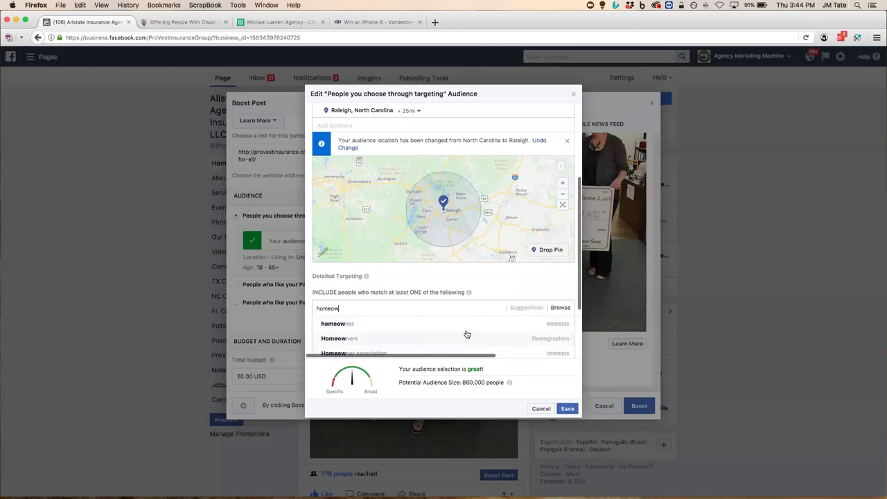
left_click(372, 339)
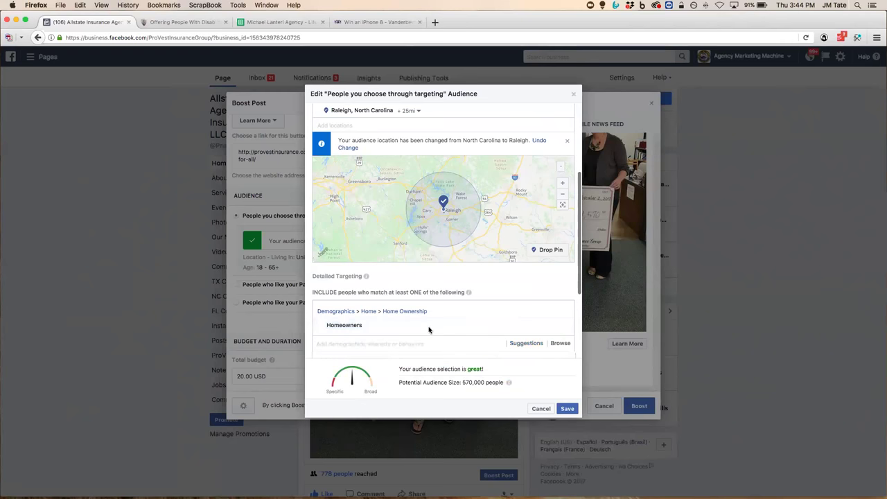
mouse_move(428, 330)
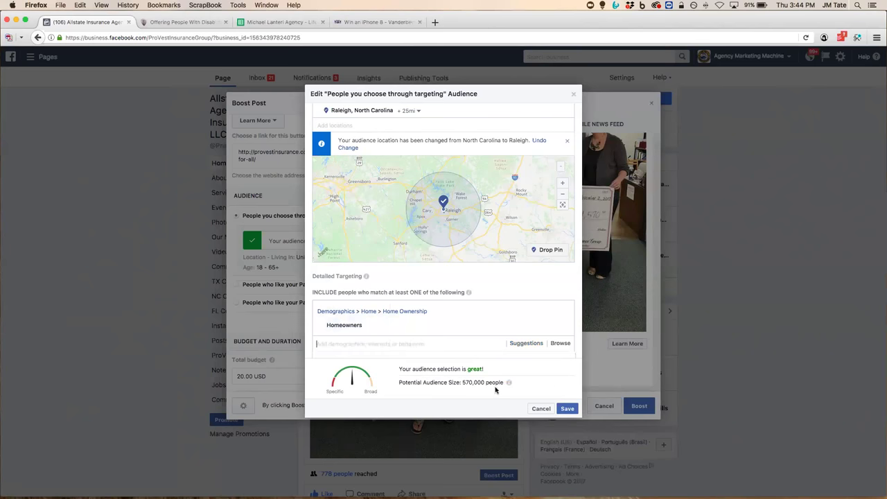
Reduce the radius around Raleigh, North Carolina to 10 miles and save the edited audience.
left_click(419, 112)
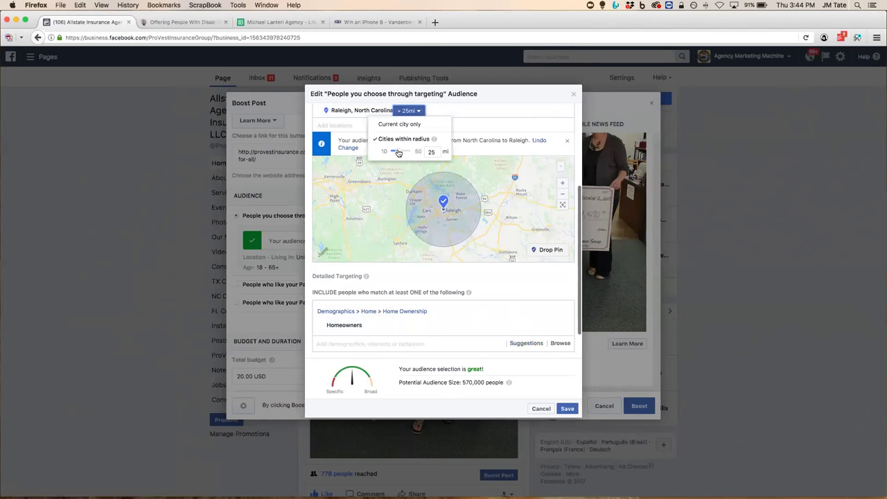
left_click_drag(399, 152, 399, 152)
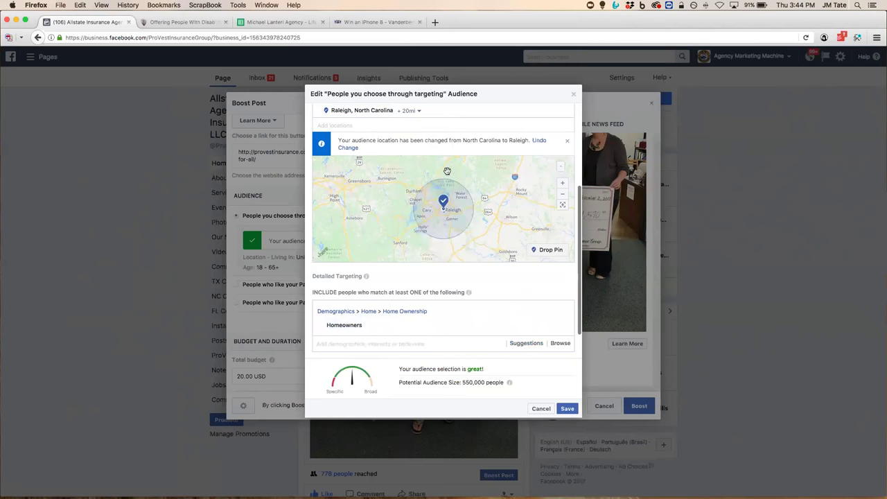
left_click(419, 113)
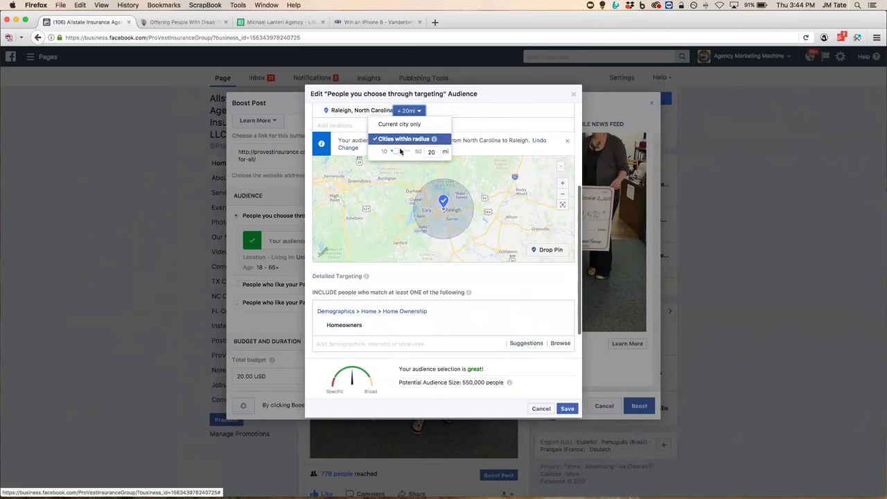
left_click_drag(399, 153, 394, 153)
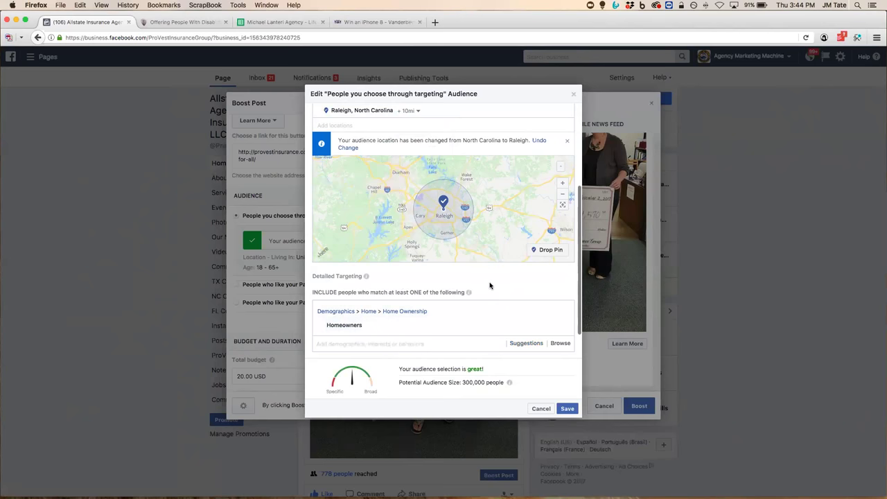
scroll(489, 286, "up", 3)
scroll(492, 284, "down", 4)
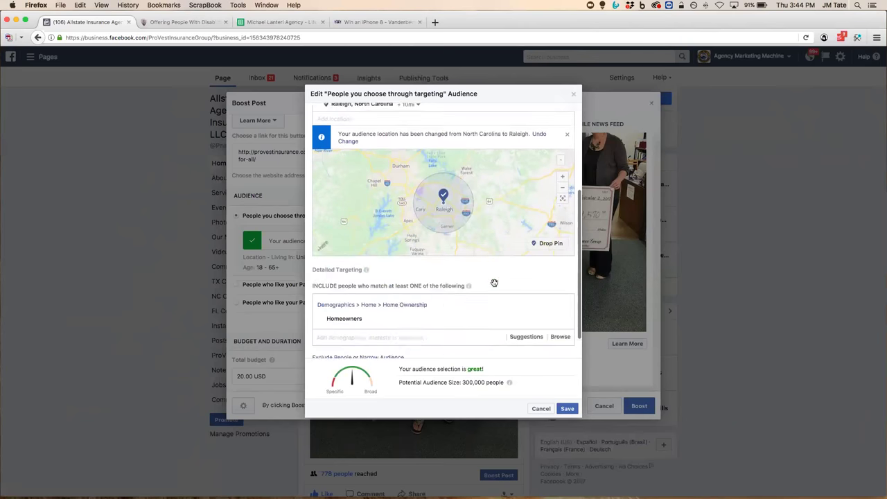
left_click(567, 409)
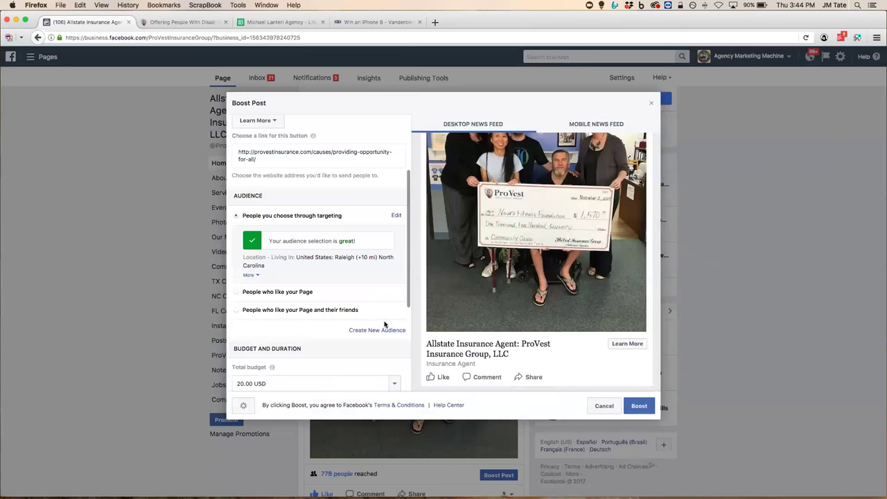
Set the duration of the boost to 7 days.
scroll(386, 323, "down", 2)
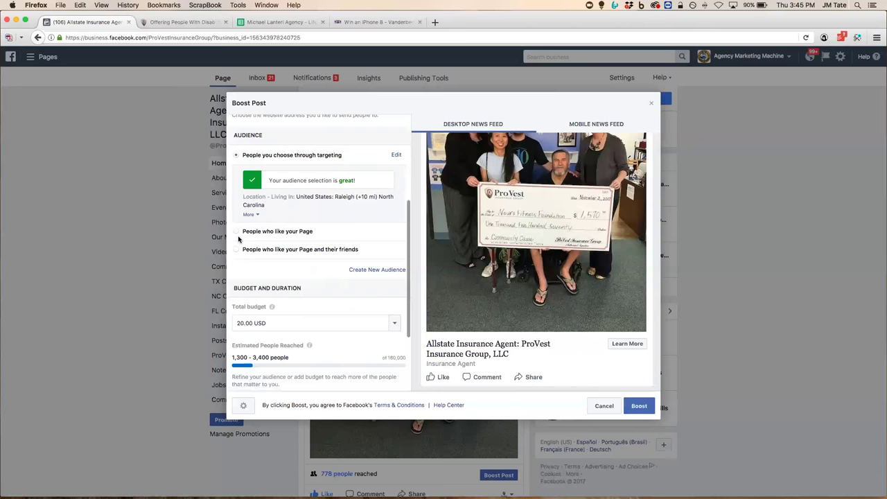
scroll(240, 235, "down", 1)
scroll(240, 232, "down", 1)
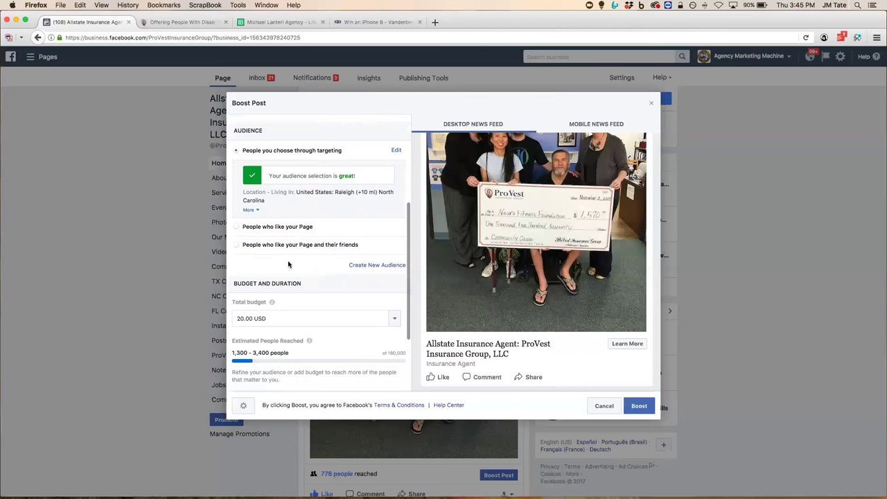
scroll(363, 324, "down", 1)
scroll(364, 323, "down", 5)
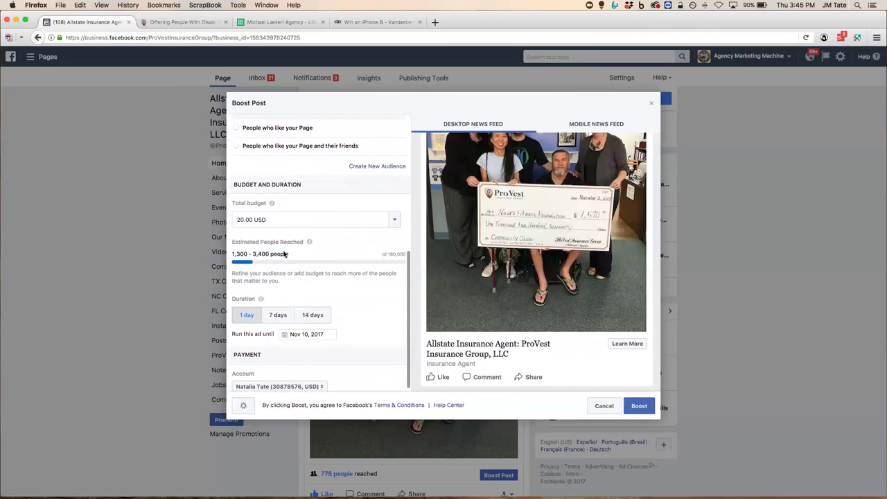
left_click(277, 316)
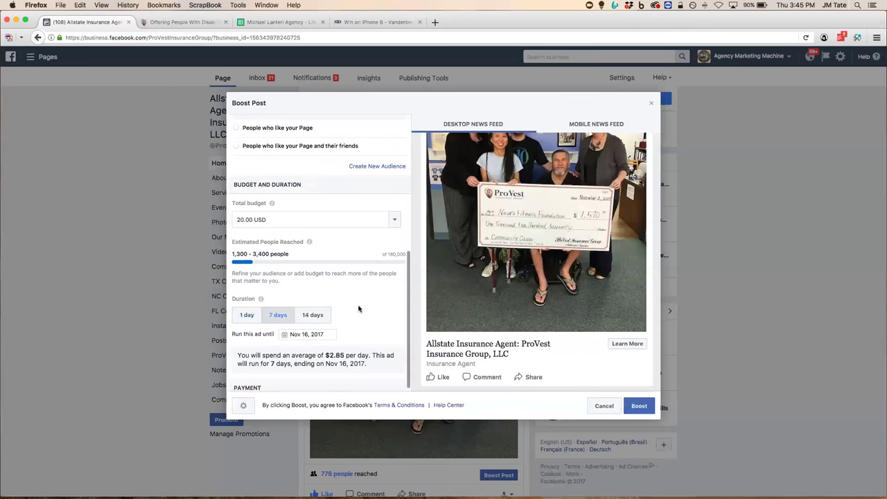
Try to boost the post with the preselected payment account and dismiss the payment method request.
scroll(357, 308, "up", 1)
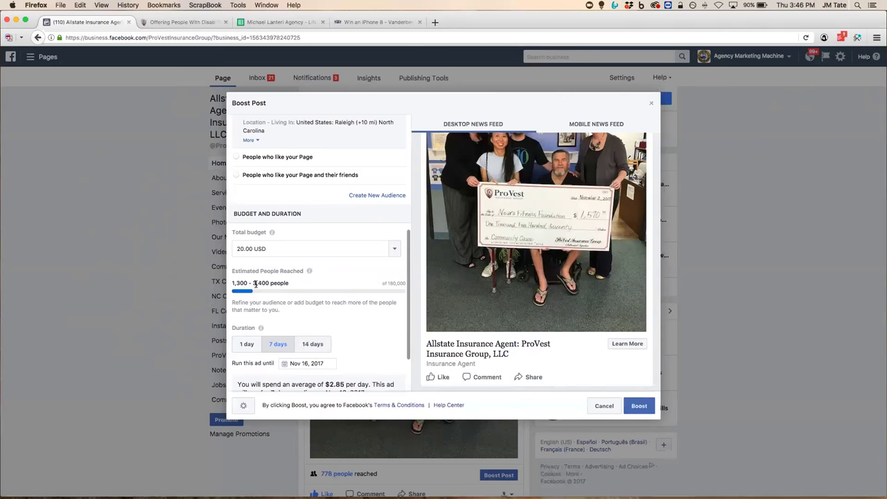
scroll(378, 319, "down", 3)
scroll(377, 321, "up", 1)
scroll(377, 321, "down", 1)
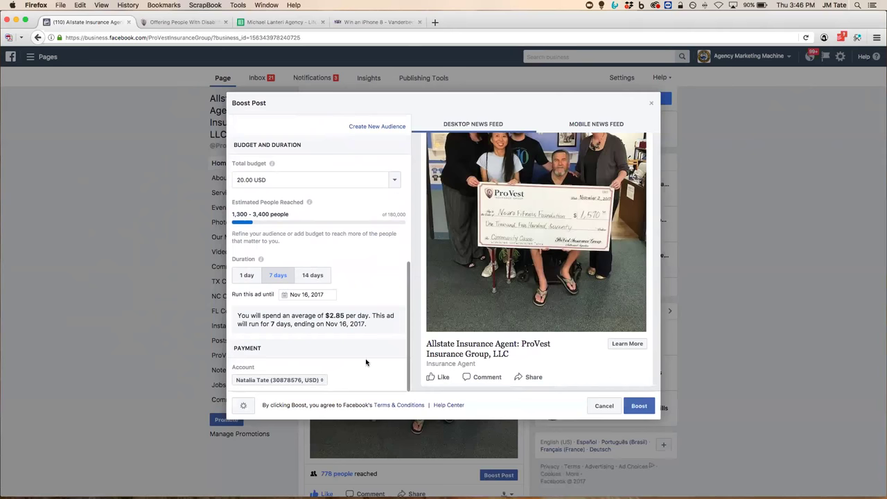
scroll(362, 361, "up", 2)
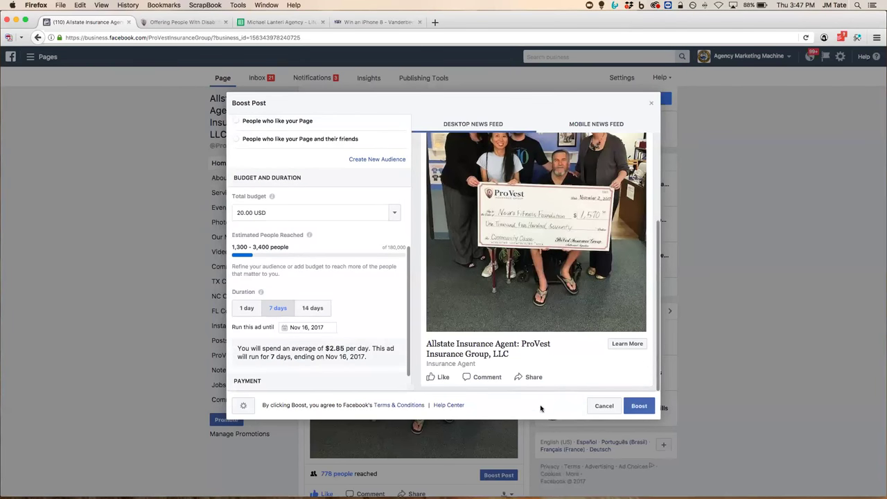
left_click(639, 408)
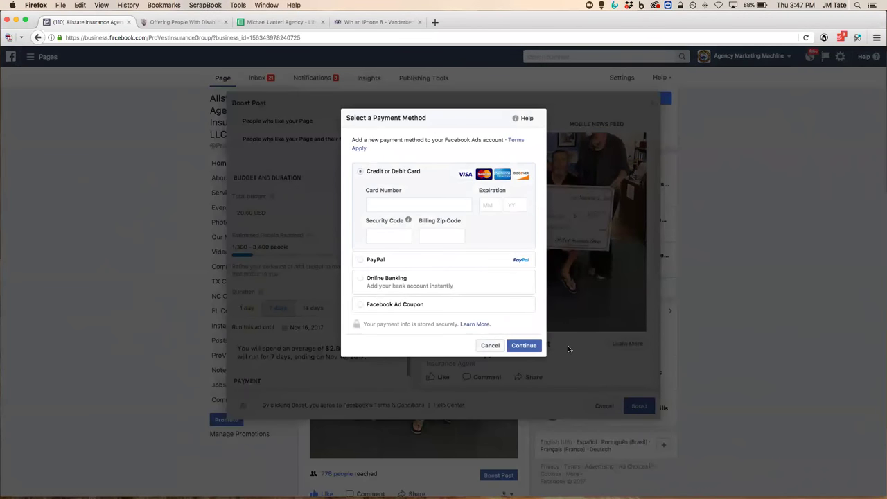
left_click(484, 350)
Change the payment account to AMM - Clients and submit the post for boosting.
scroll(350, 372, "down", 1)
left_click(304, 381)
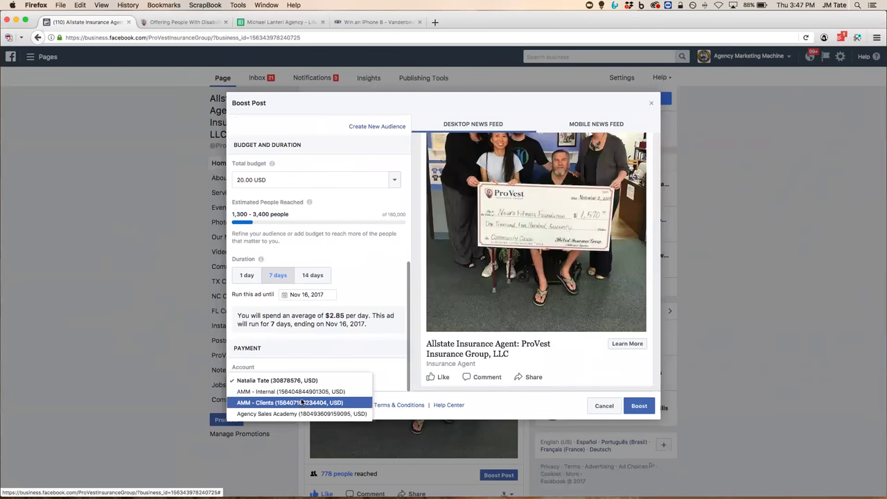
left_click(302, 402)
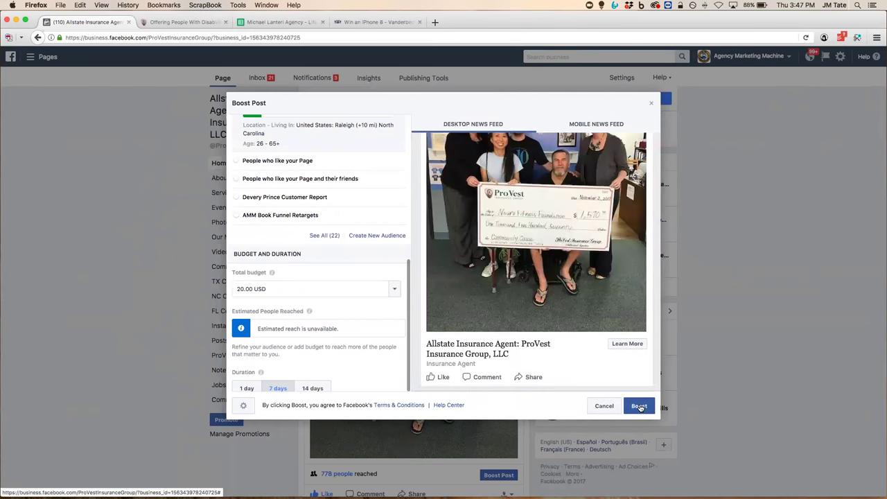
left_click(639, 406)
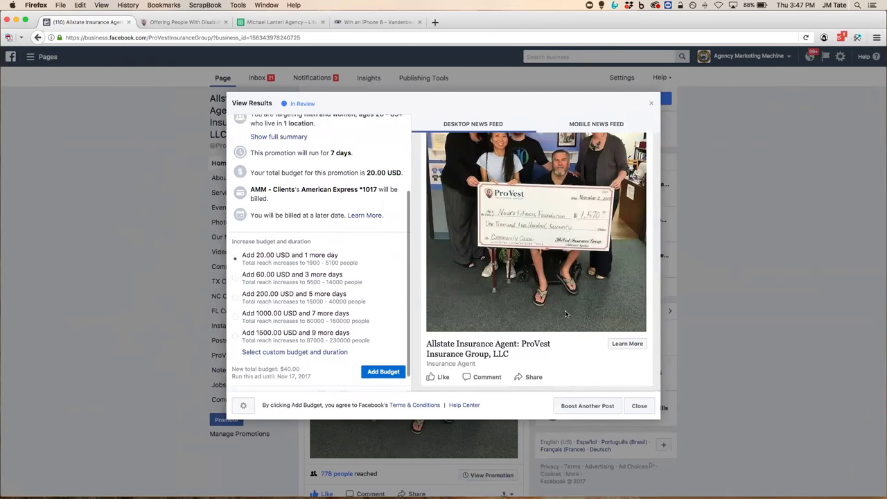
Review the desktop news feed preview of the boosted post and close the promotion results.
scroll(562, 312, "up", 5)
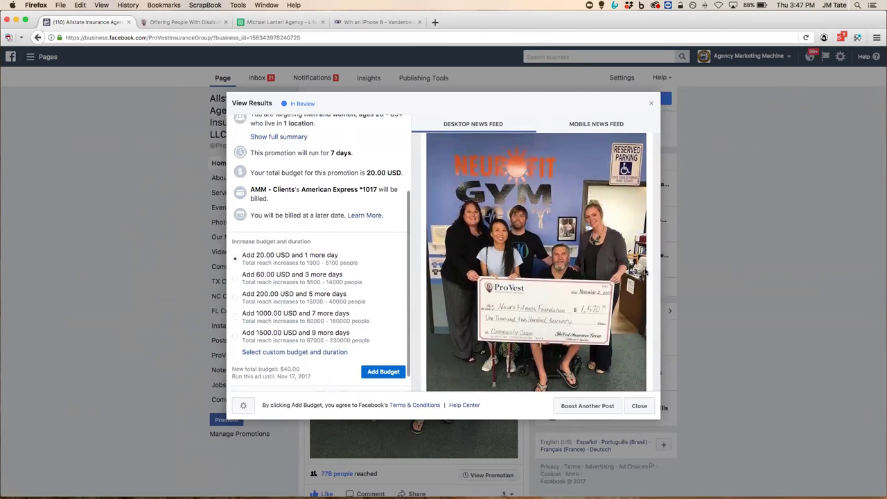
scroll(623, 262, "down", 1)
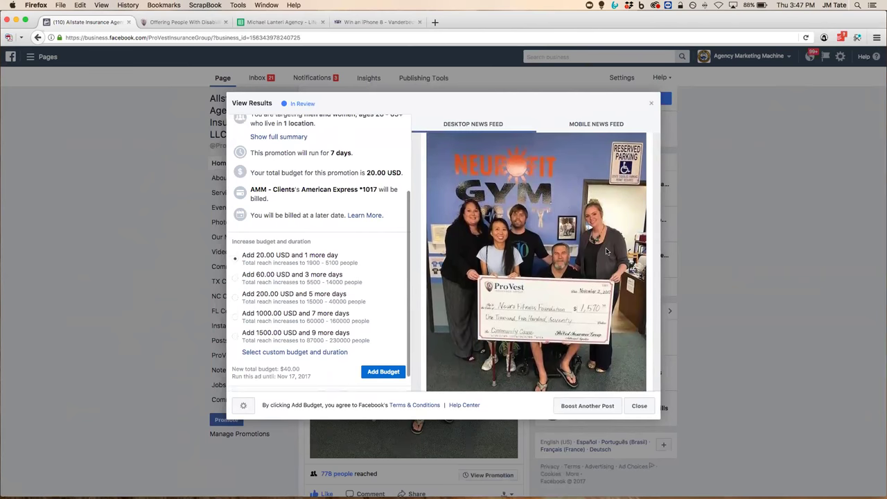
scroll(605, 250, "up", 1)
scroll(606, 253, "up", 3)
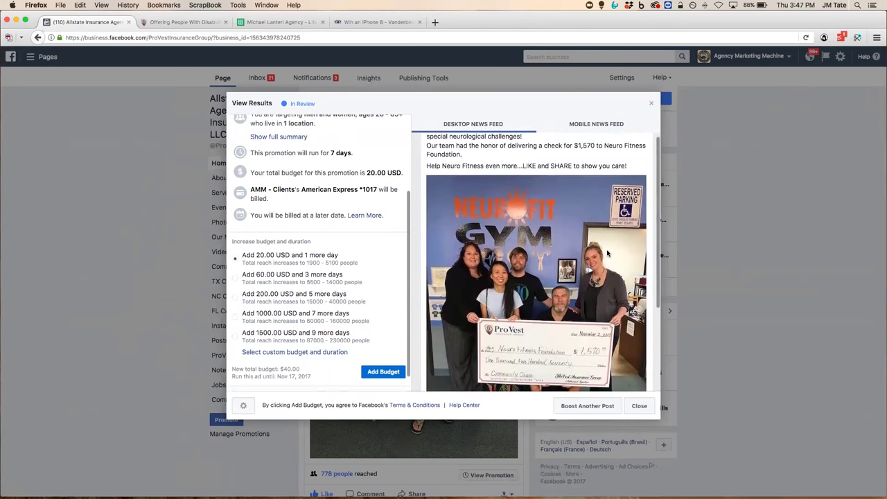
scroll(605, 256, "down", 5)
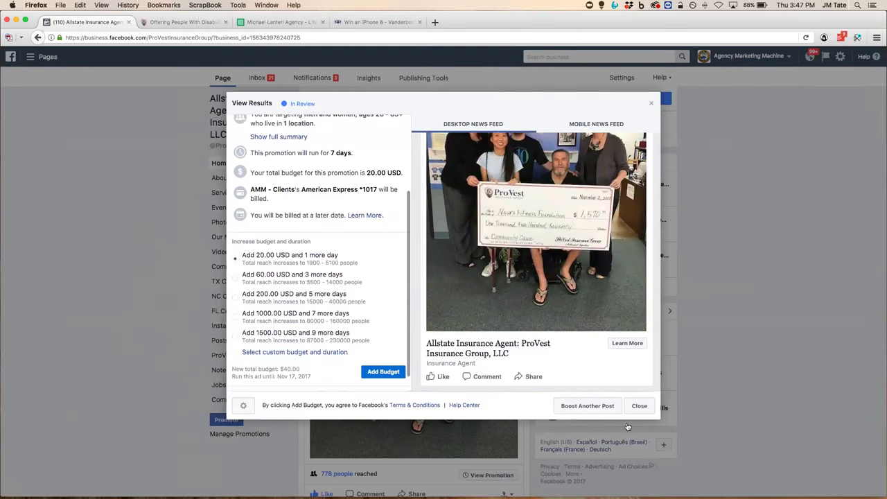
left_click(641, 408)
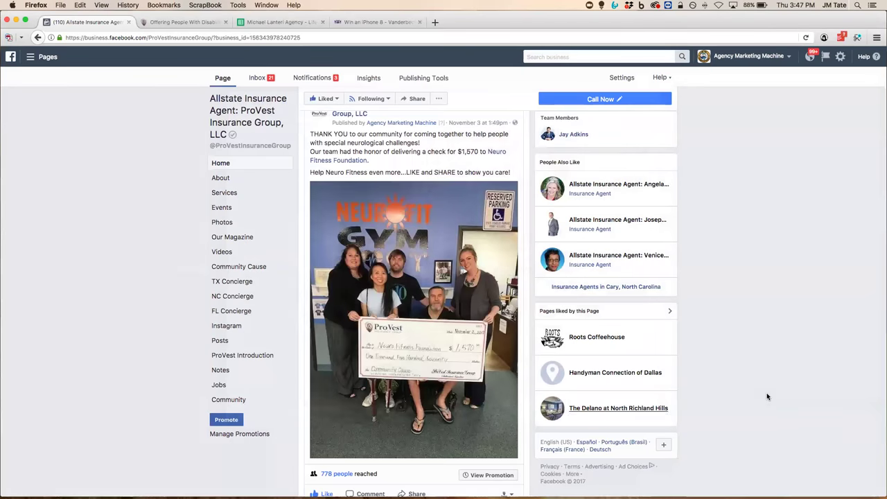
scroll(767, 396, "down", 1)
scroll(766, 395, "up", 1)
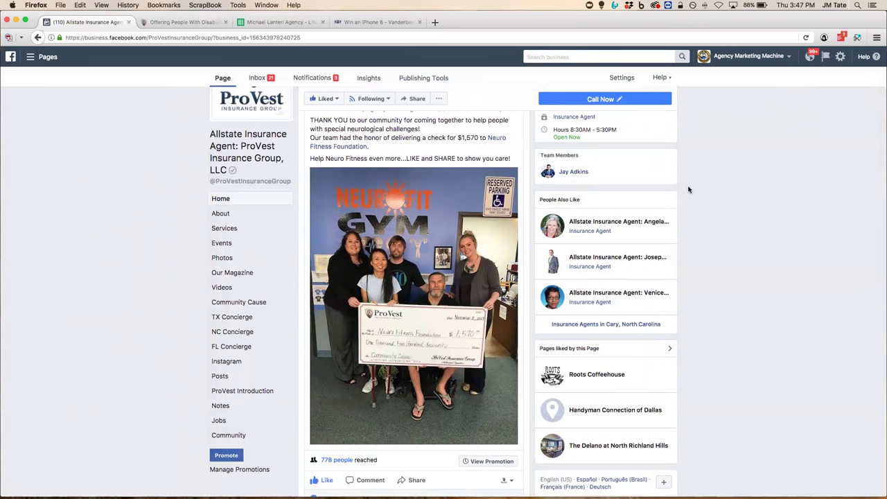
scroll(672, 179, "down", 1)
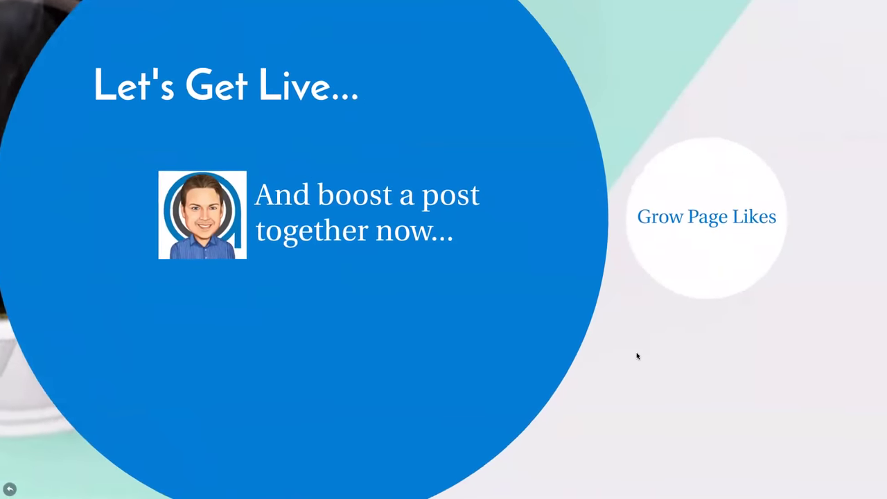
left_click(697, 229)
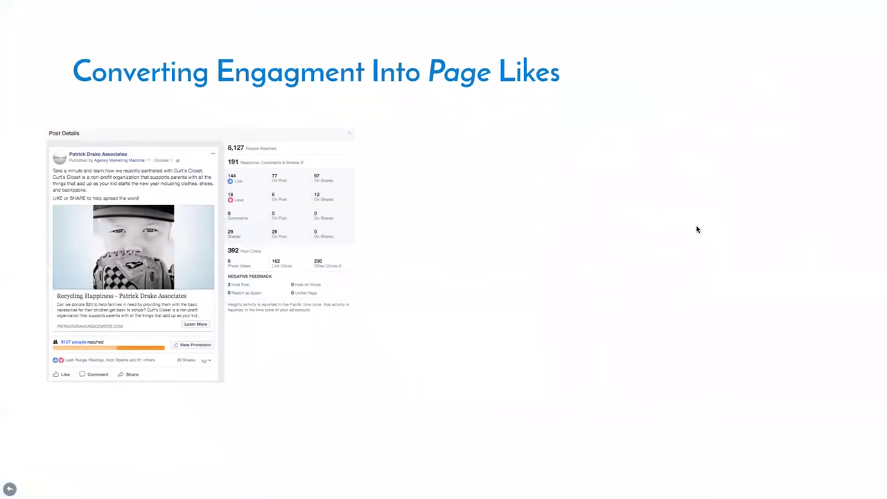